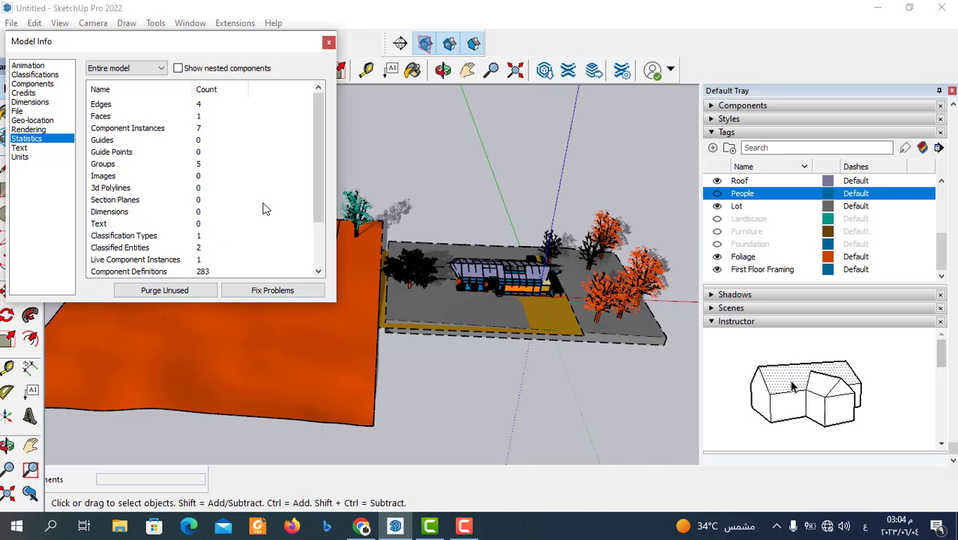
Look through the entity counts on the Model Info Statistics page.
mouse_move(321, 159)
left_mouse_down()
mouse_move(324, 192)
mouse_move(324, 112)
left_mouse_up()
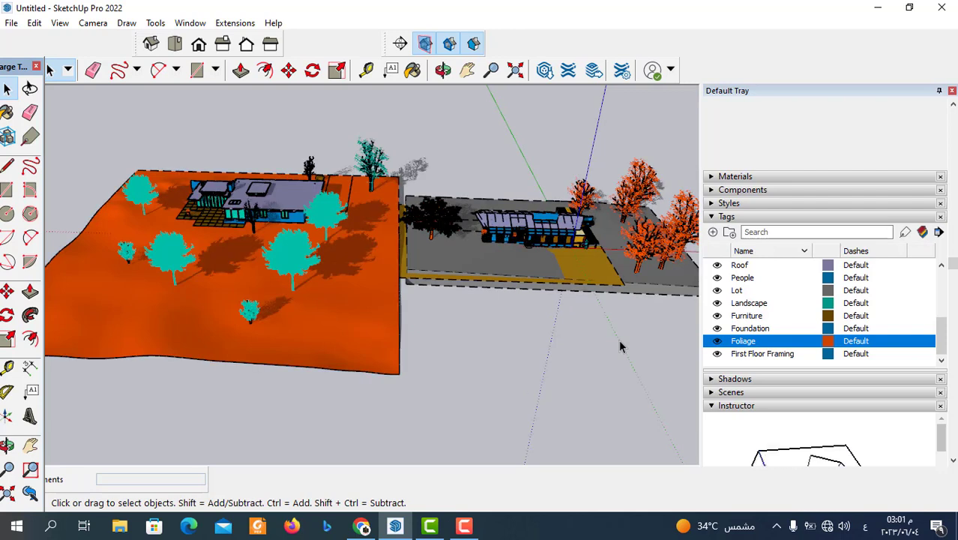
middle_click_drag(620, 346, 519, 388)
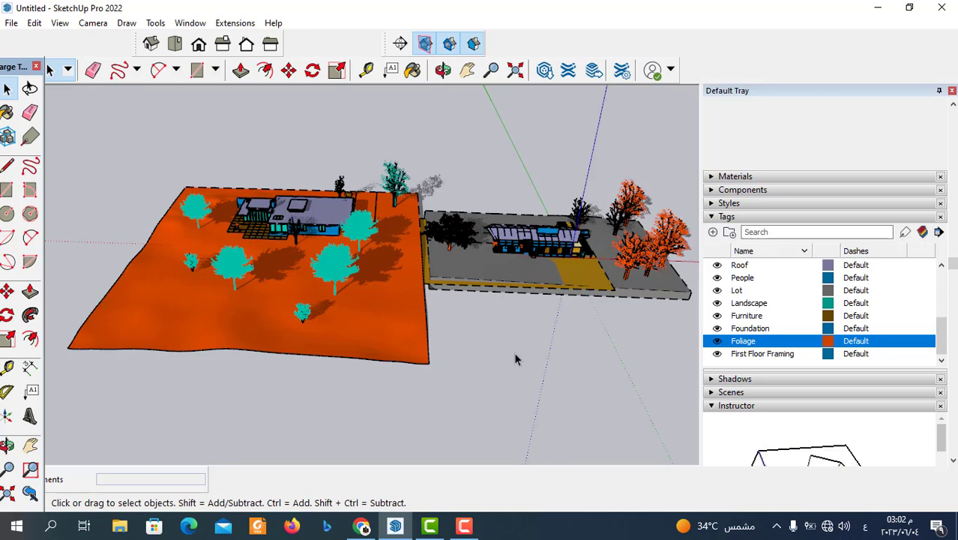
middle_click_drag(516, 378, 502, 328)
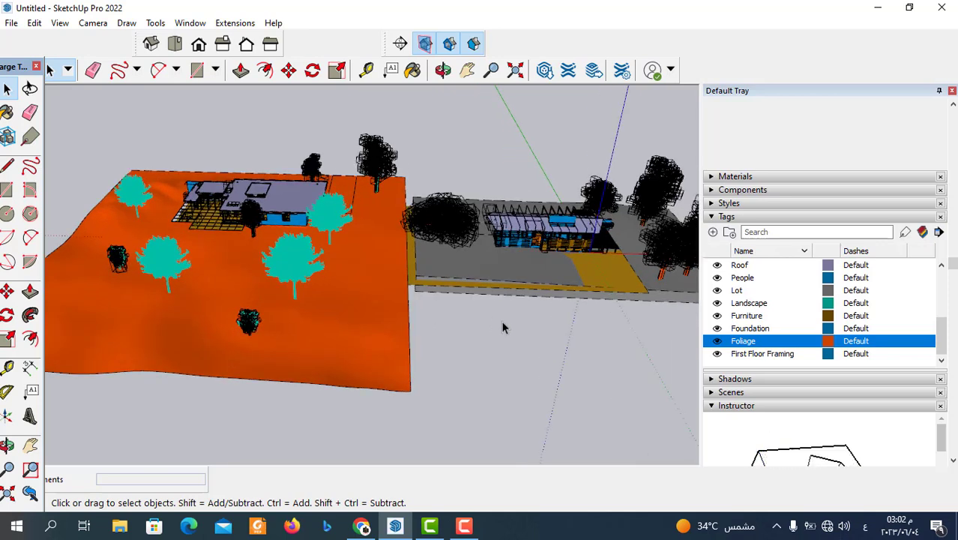
scroll(502, 327, "down", 2)
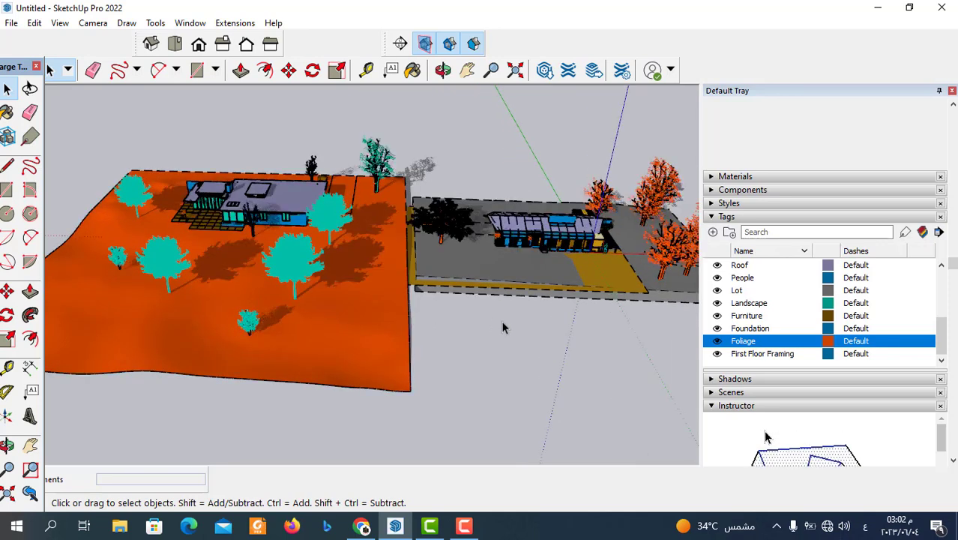
mouse_move(504, 324)
middle_mouse_down()
mouse_move(551, 299)
mouse_move(521, 319)
mouse_move(464, 148)
mouse_move(687, 203)
middle_mouse_up()
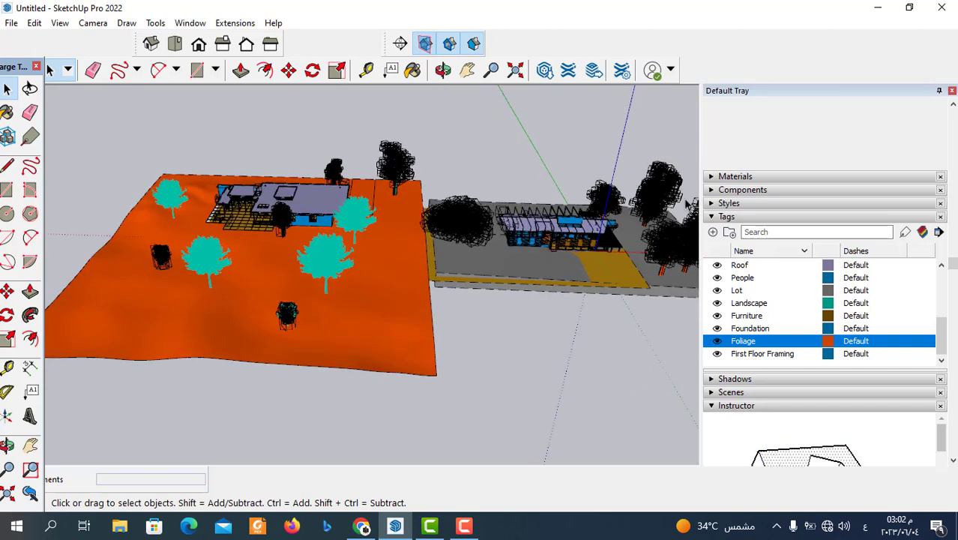
left_click(371, 371)
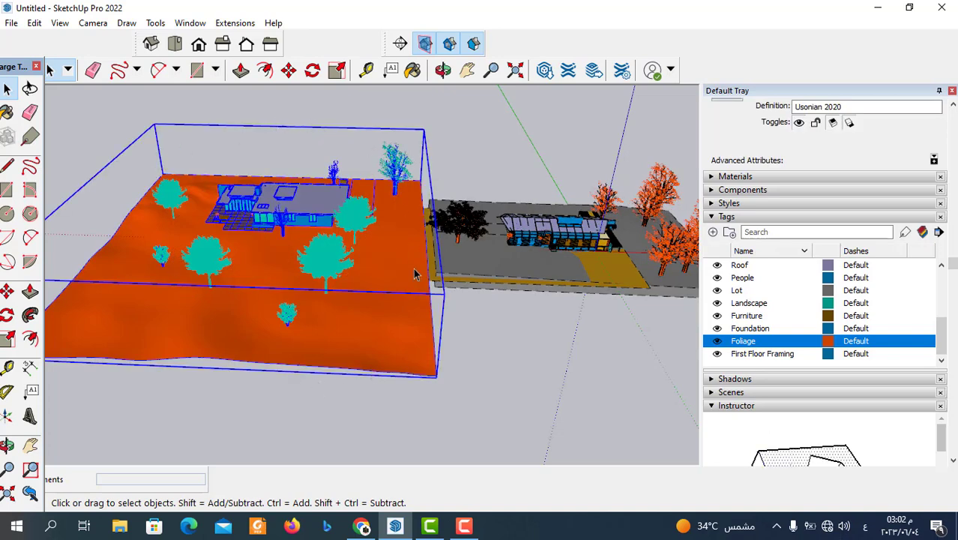
middle_click_drag(319, 313, 540, 356)
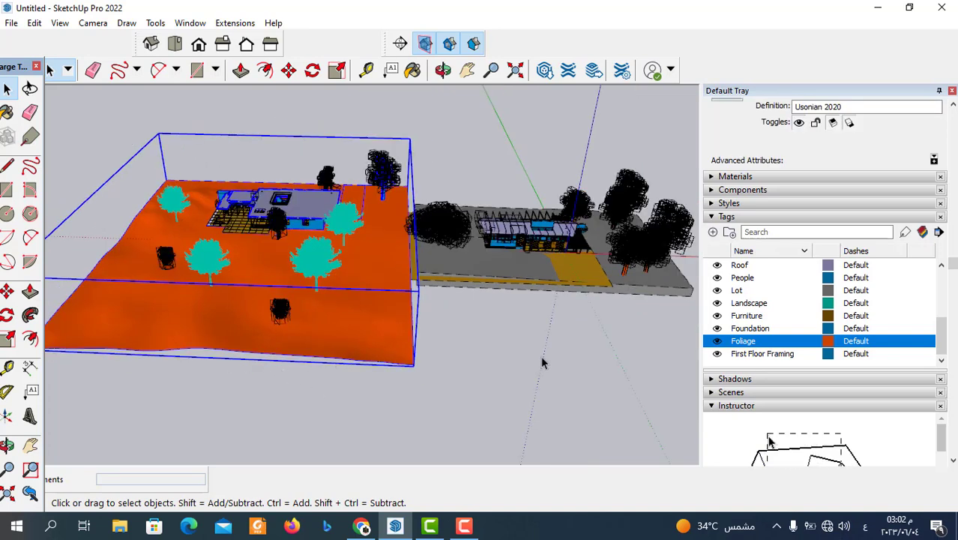
left_click(540, 356)
left_click(556, 282)
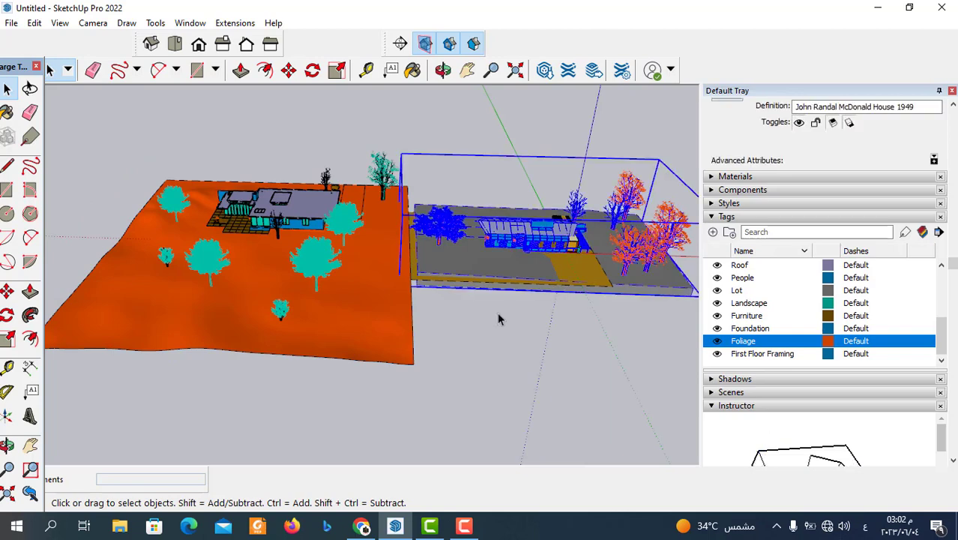
middle_click_drag(496, 312, 352, 297)
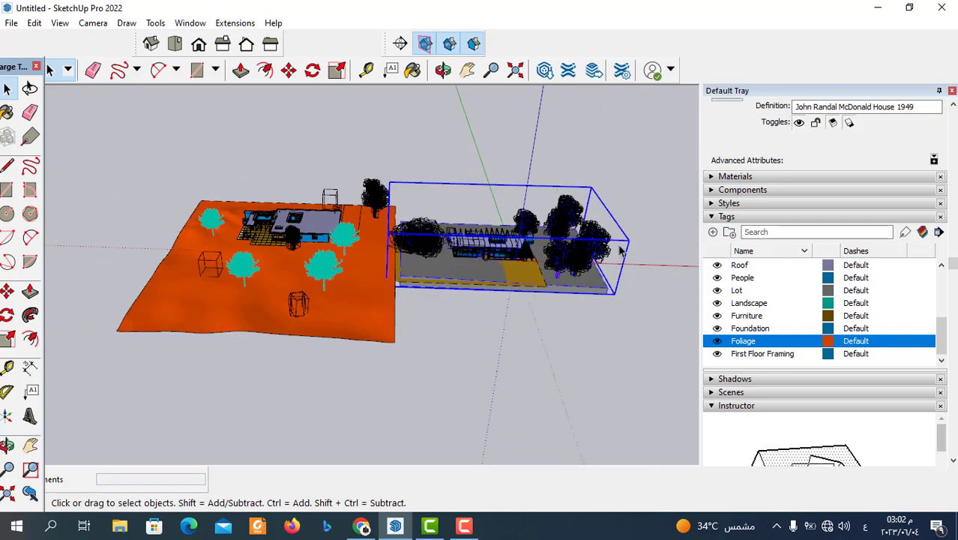
left_click(500, 353)
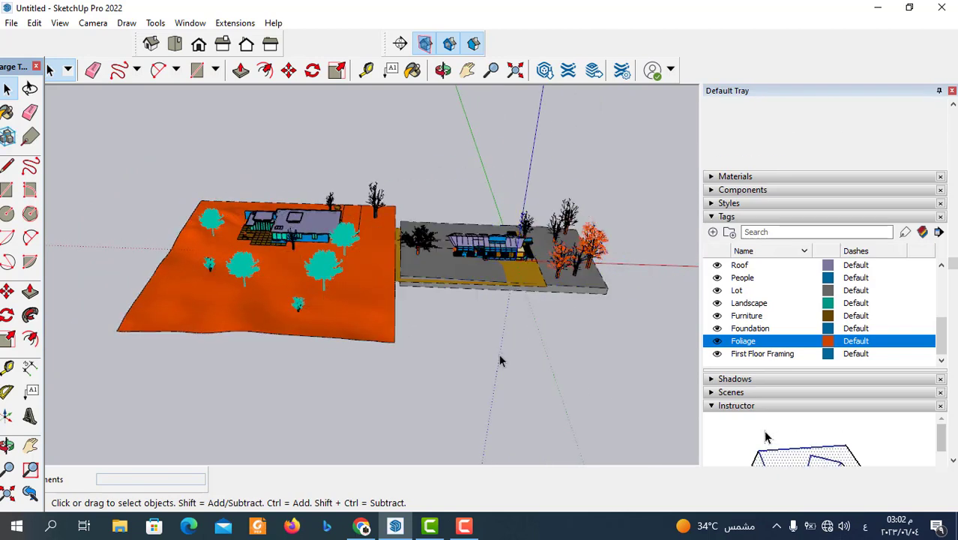
mouse_move(498, 353)
middle_mouse_down()
mouse_move(406, 343)
mouse_move(479, 347)
mouse_move(347, 268)
middle_mouse_up()
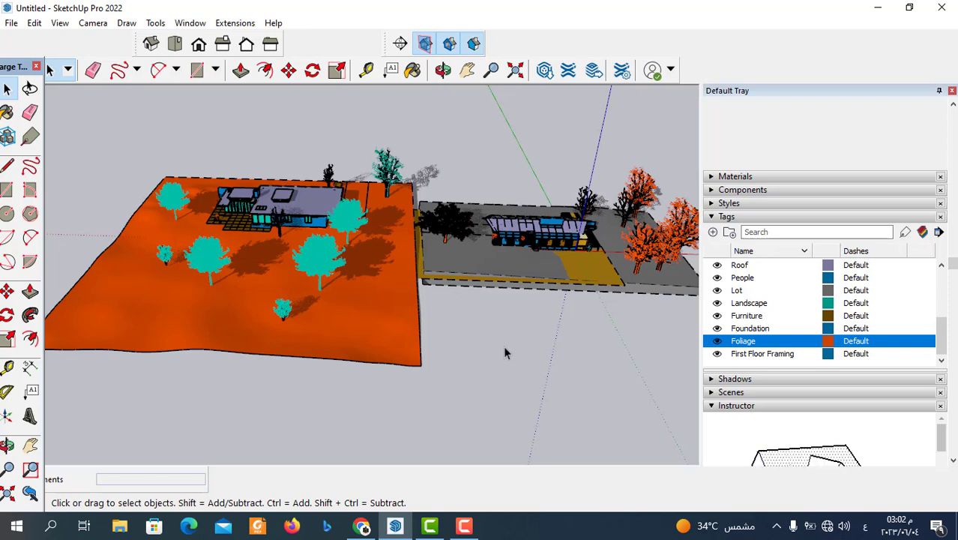
scroll(497, 342, "down", 3)
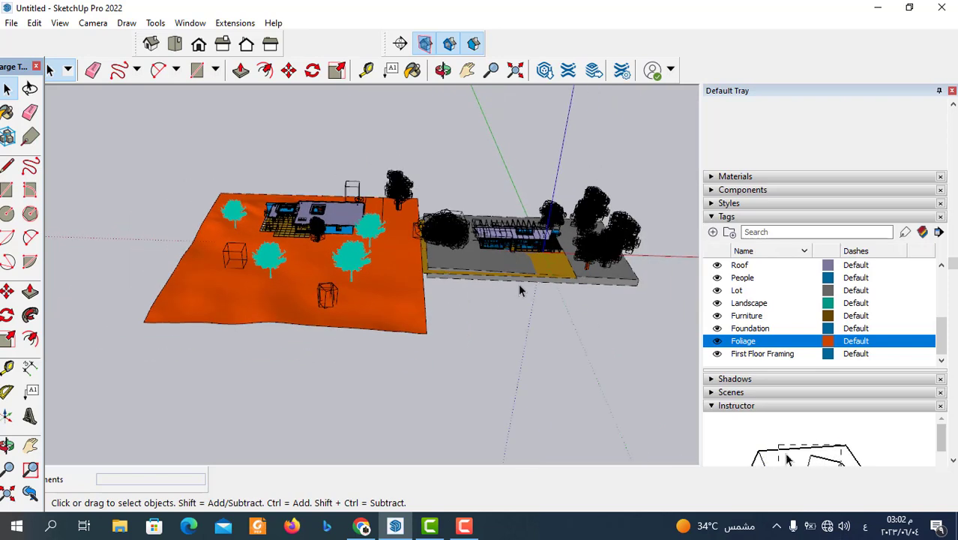
scroll(461, 319, "up", 3)
scroll(461, 320, "down", 1)
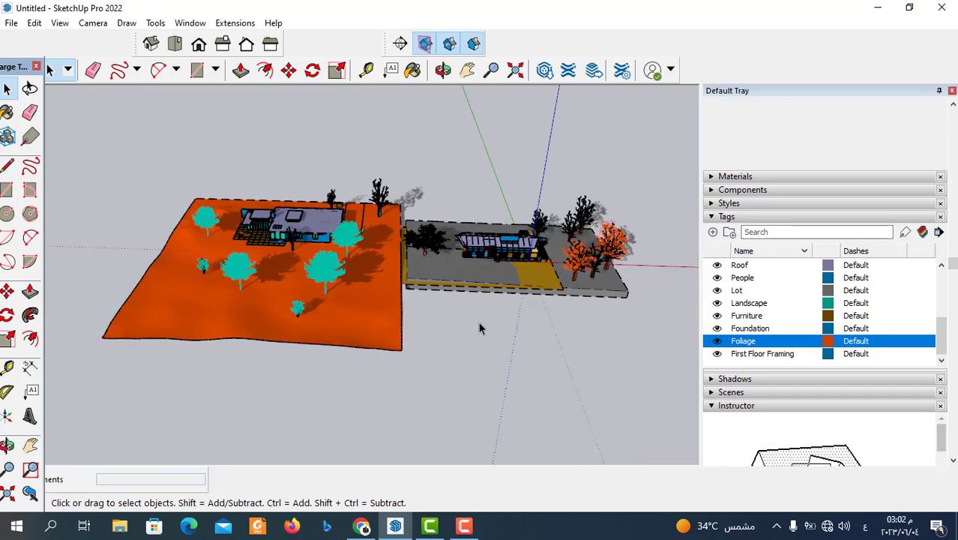
scroll(839, 330, "up", 5)
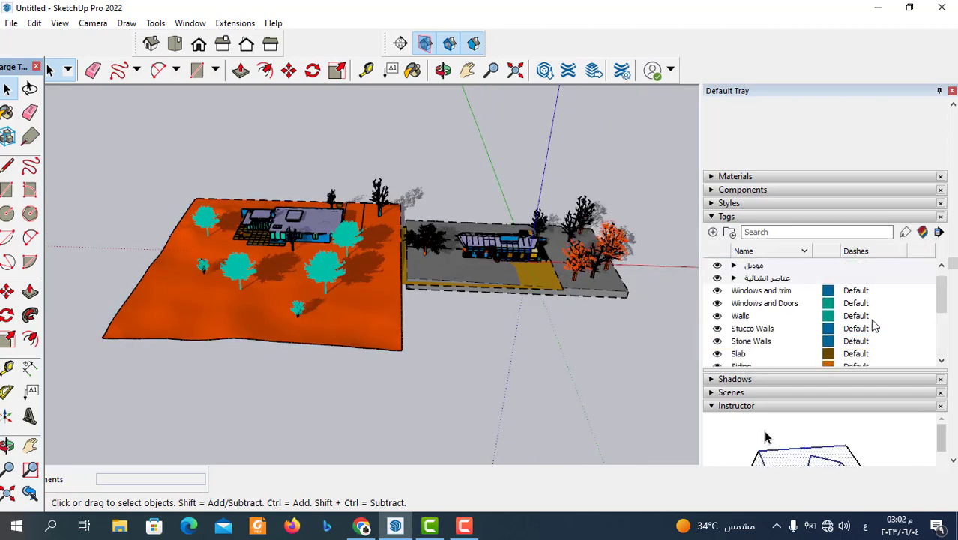
scroll(764, 255, "down", 2)
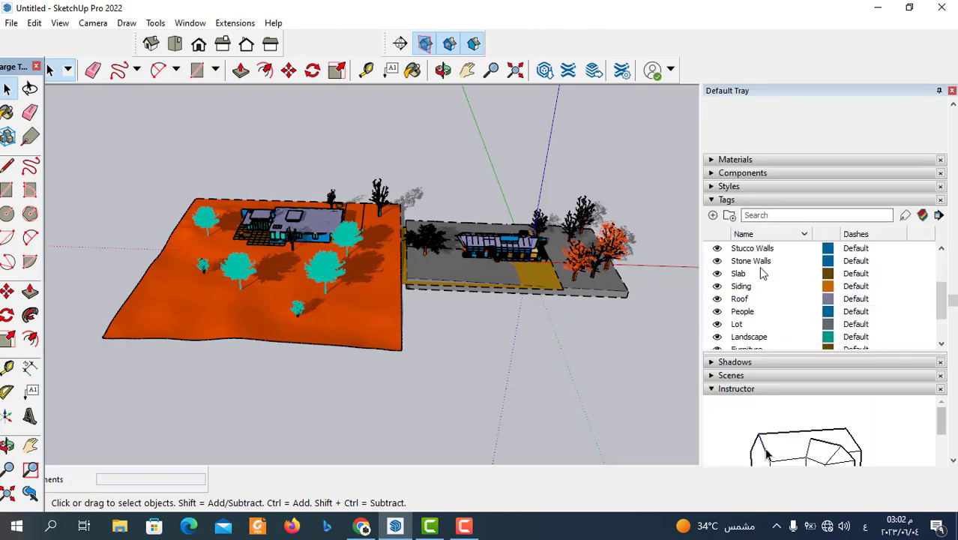
scroll(772, 272, "down", 1)
scroll(776, 277, "up", 1)
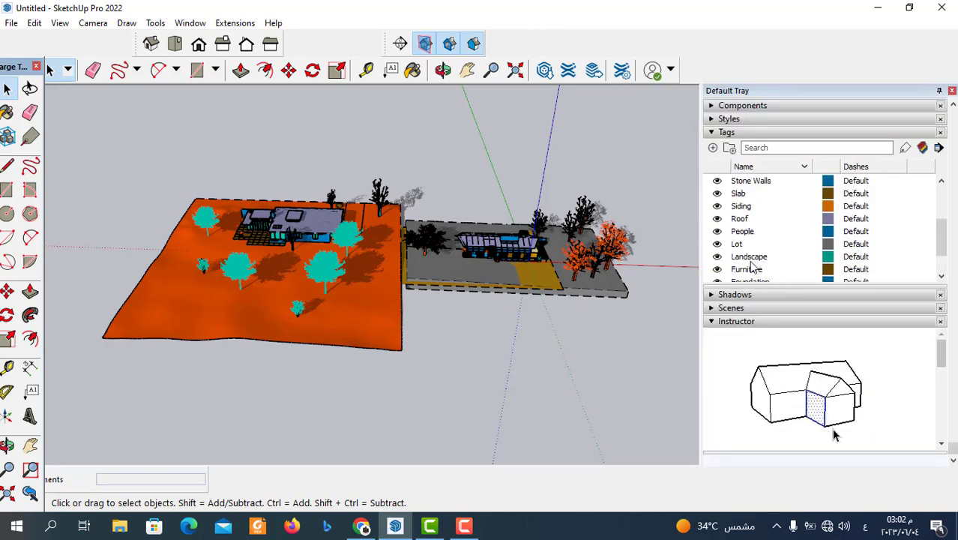
scroll(760, 259, "down", 1)
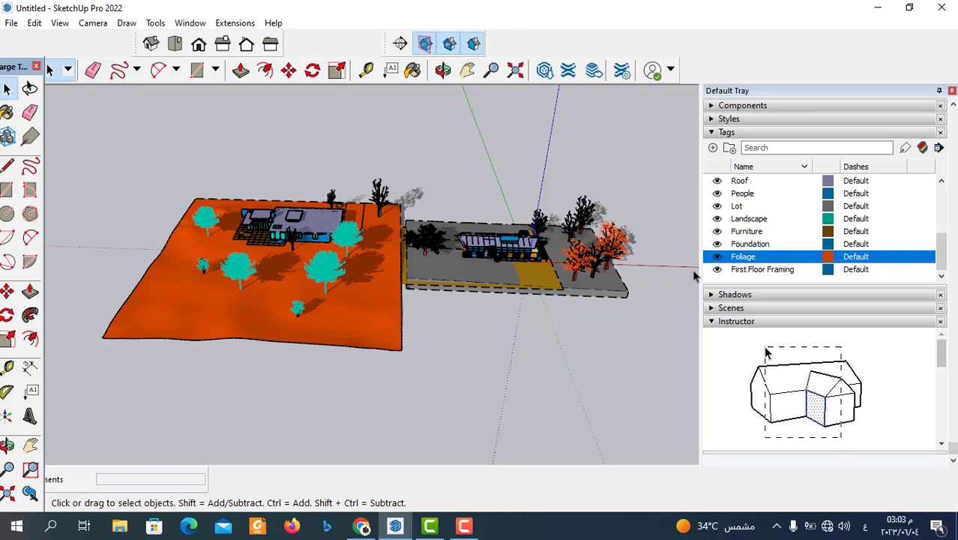
scroll(782, 241, "up", 1)
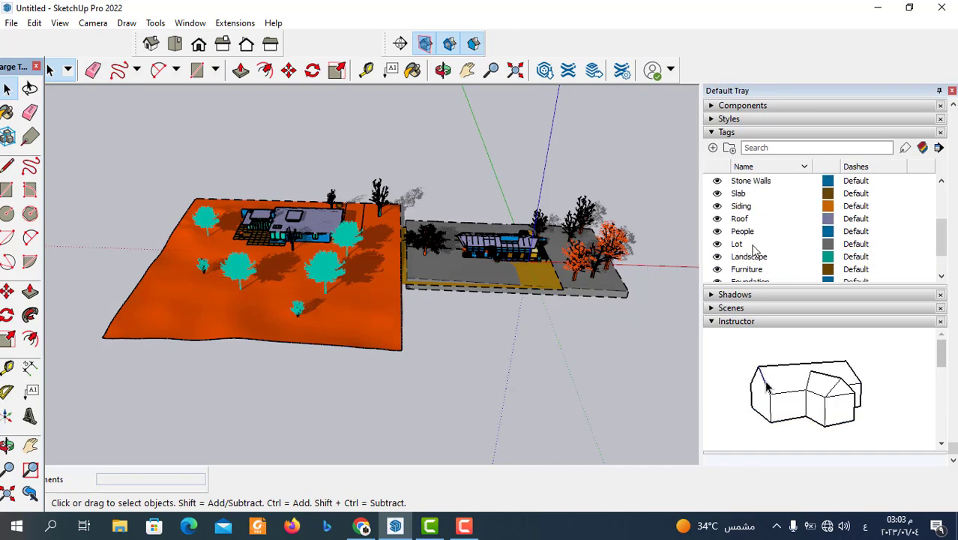
scroll(757, 228, "up", 2)
scroll(766, 224, "down", 2)
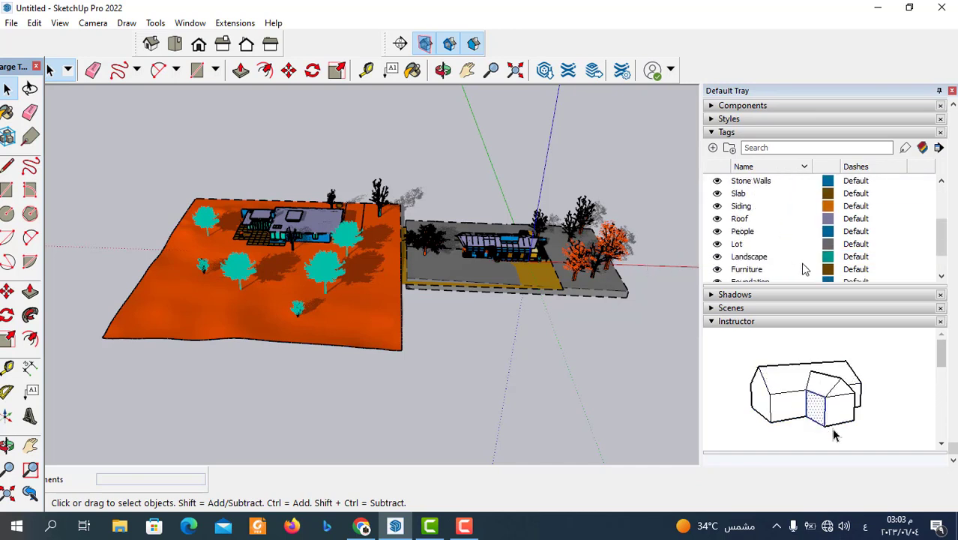
Hide the Landscape and Furniture tags in the Tags panel.
scroll(772, 259, "down", 1)
left_click(749, 256)
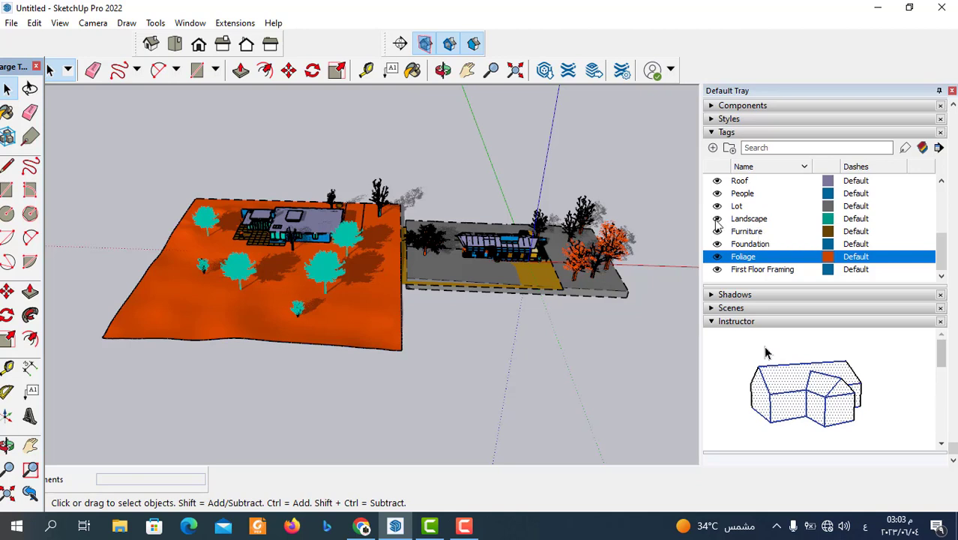
left_click(744, 220)
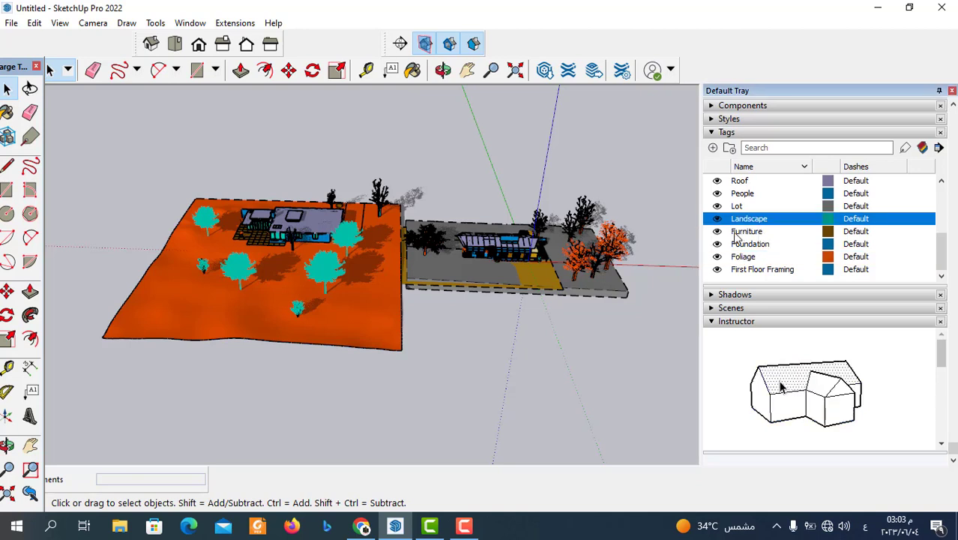
left_click(717, 218)
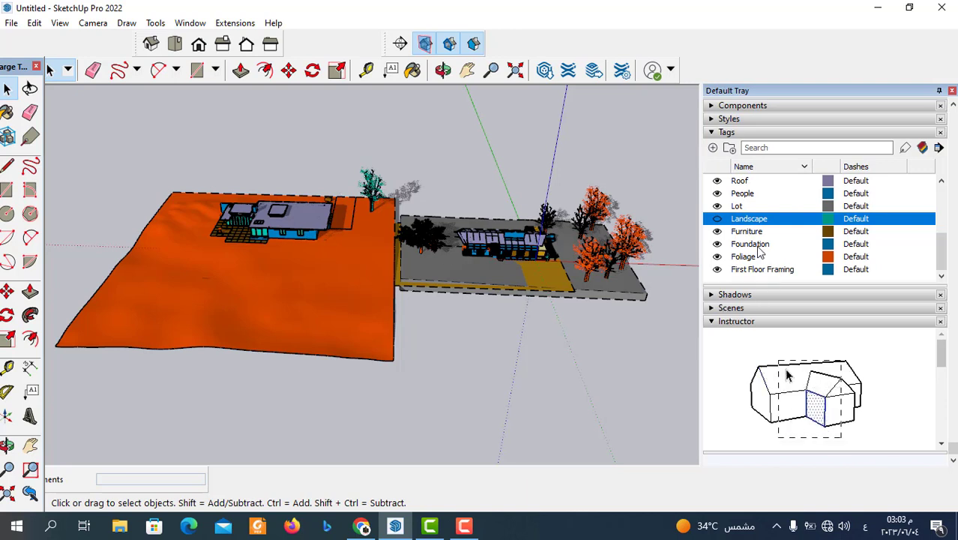
left_click(719, 233)
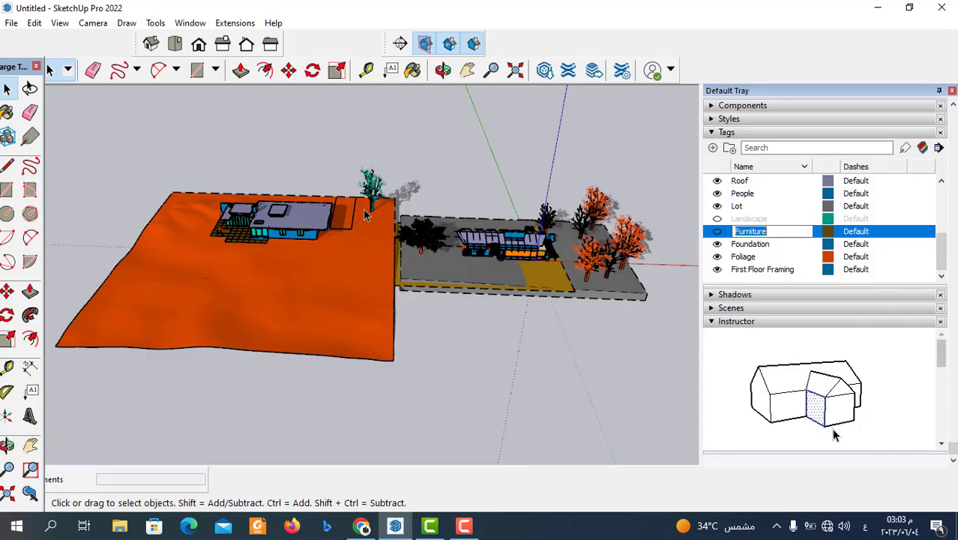
Zoom in closer on the second house and its lot.
scroll(524, 254, "up", 1)
scroll(510, 259, "up", 1)
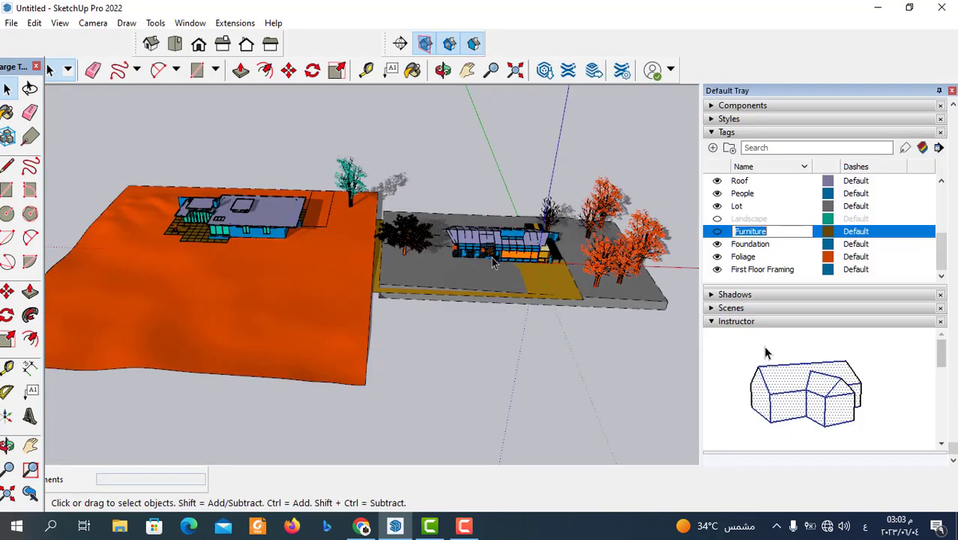
scroll(495, 262, "up", 1)
scroll(492, 262, "up", 2)
scroll(494, 262, "up", 1)
scroll(525, 264, "up", 1)
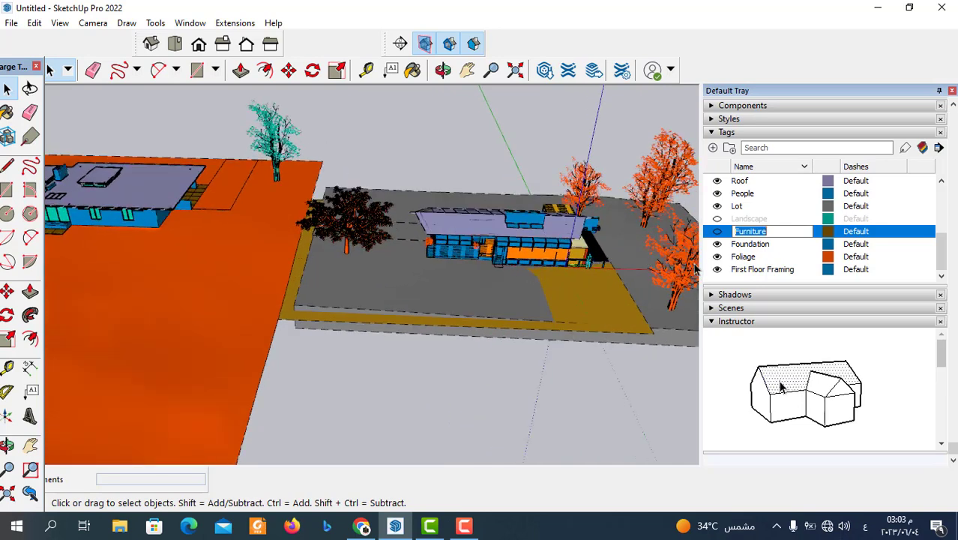
scroll(570, 271, "up", 1)
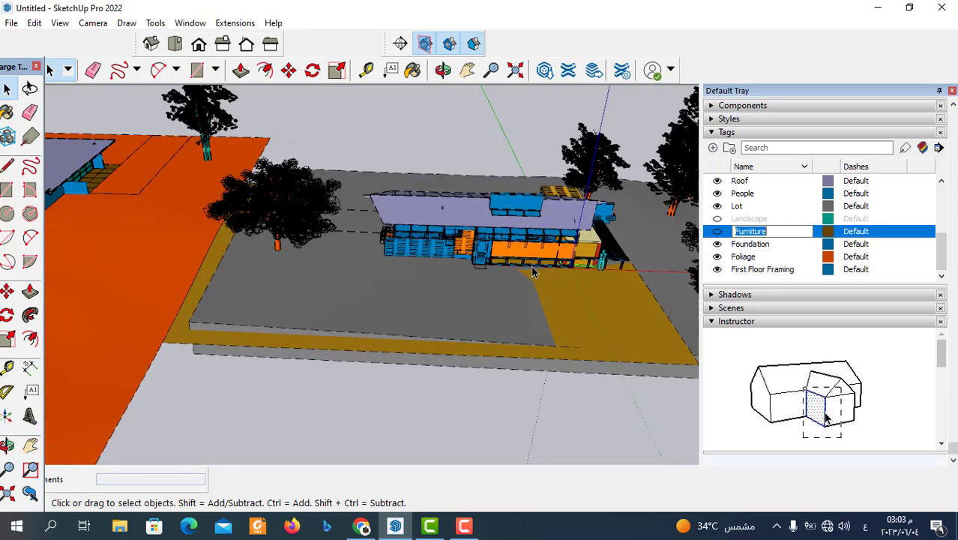
scroll(533, 271, "up", 1)
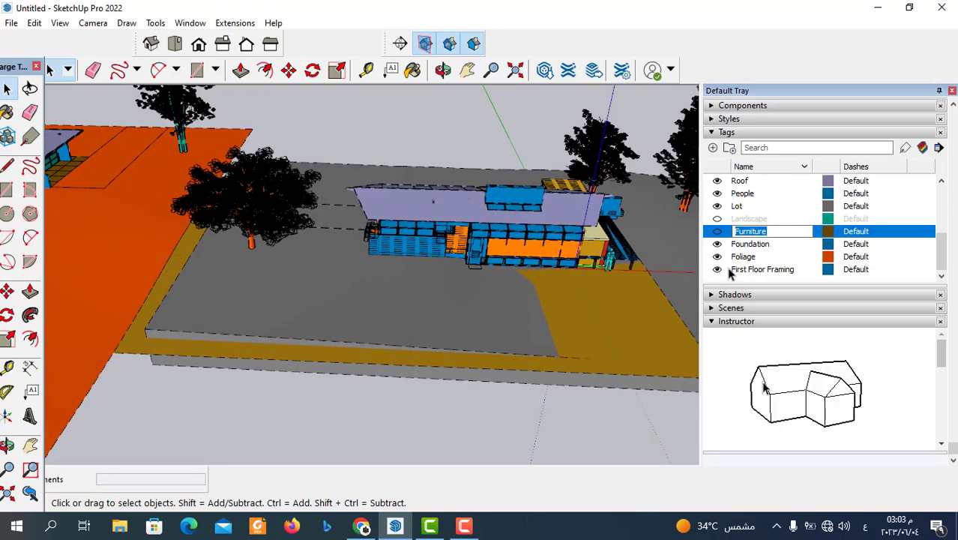
Hide the Foundation and People tags as well.
left_click(719, 246)
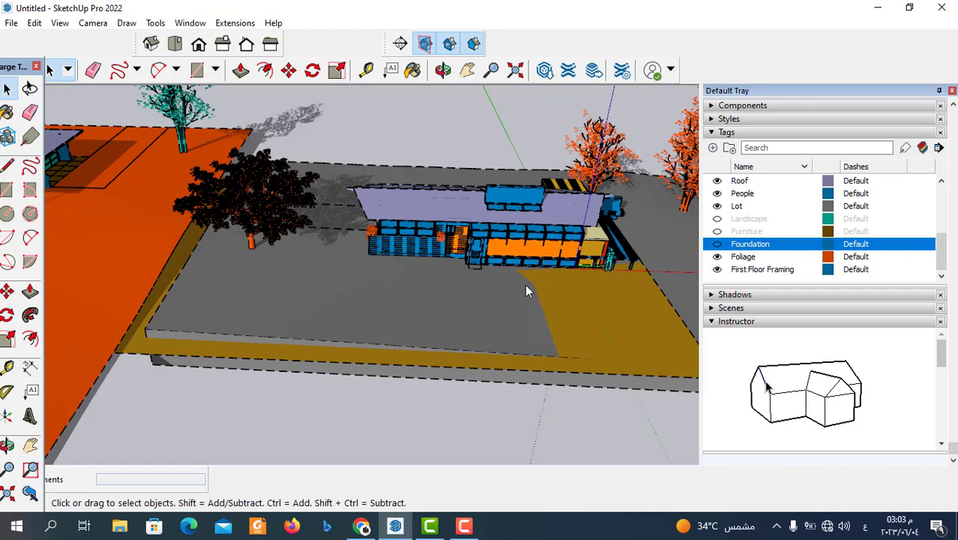
left_click(713, 231)
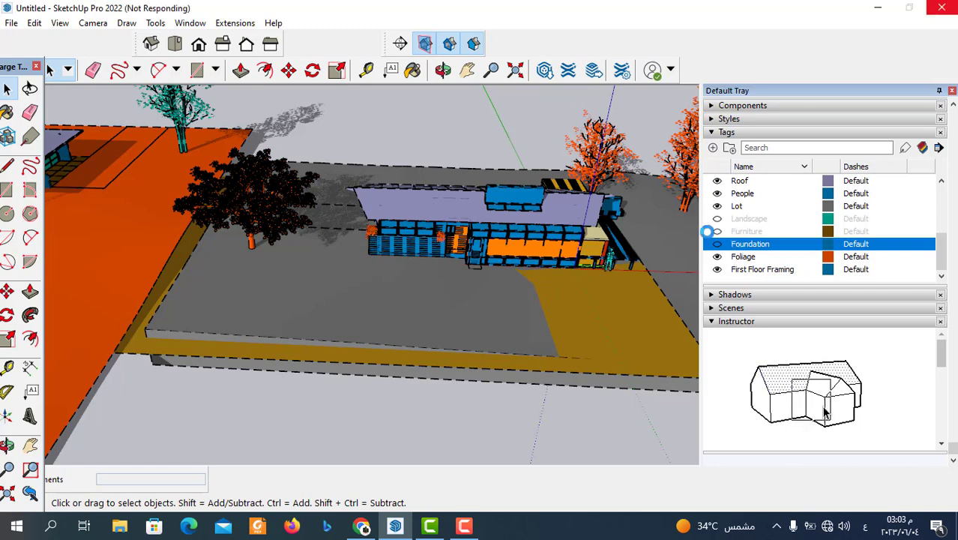
middle_click_drag(638, 265, 570, 275)
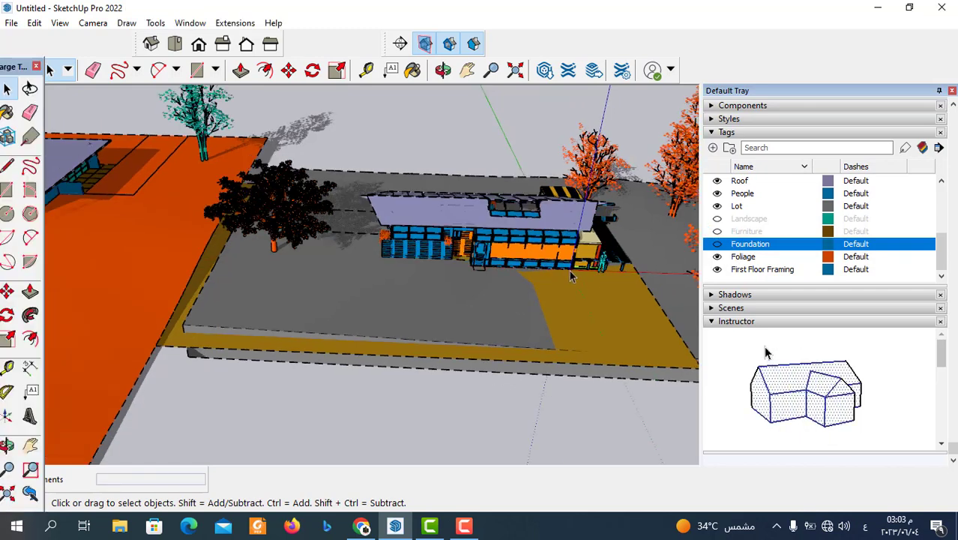
left_click(717, 194)
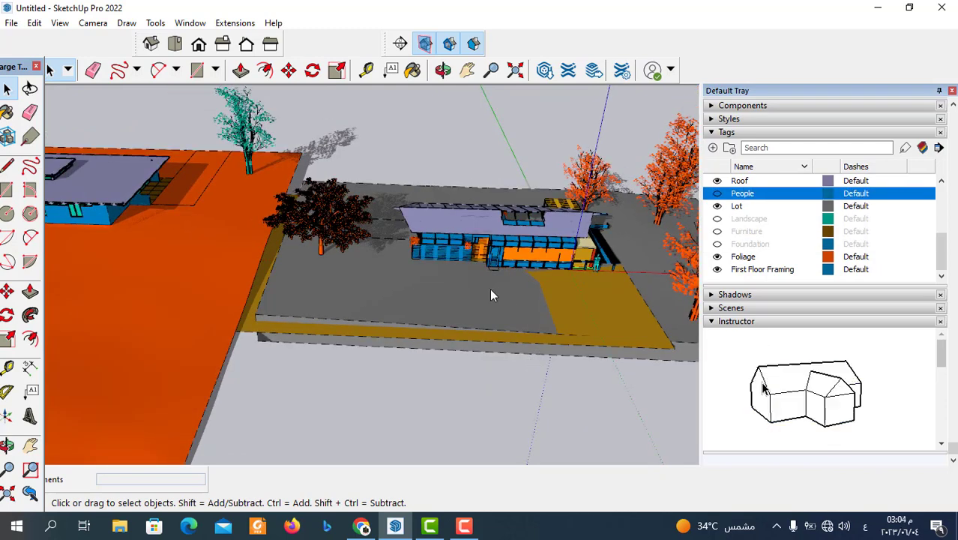
Orbit to a higher viewpoint and zoom out to show the whole site.
middle_click_drag(488, 297, 510, 340)
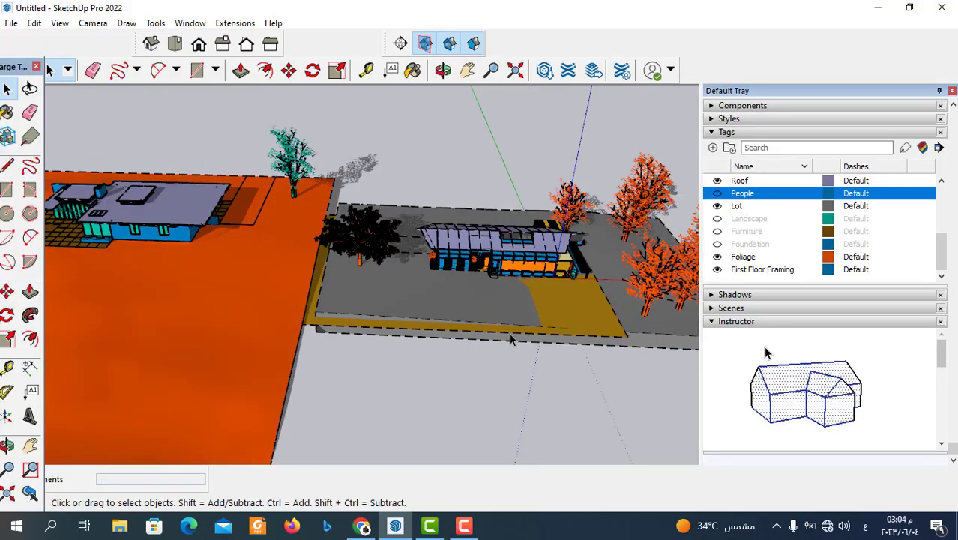
scroll(510, 339, "down", 1)
scroll(510, 340, "down", 1)
scroll(509, 332, "down", 2)
scroll(509, 332, "down", 1)
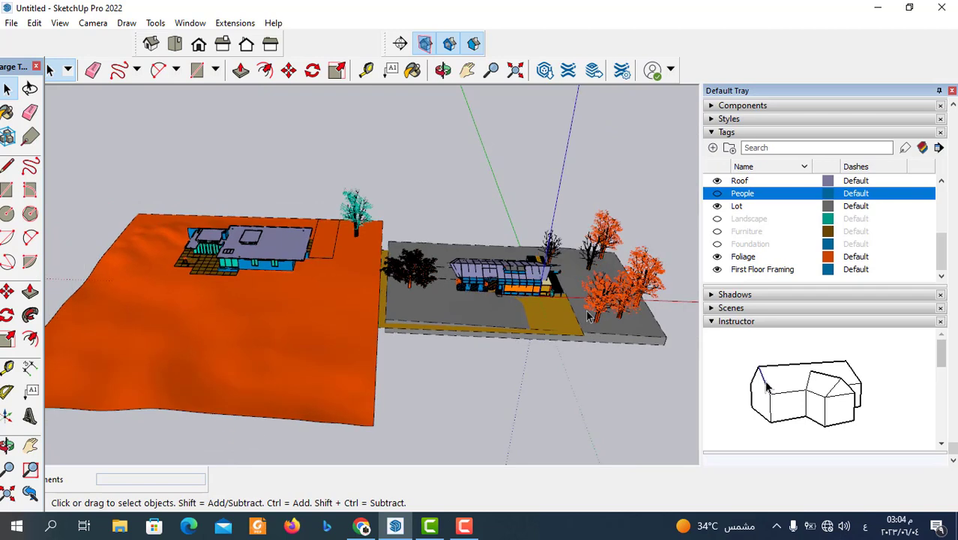
Select the entire model and bring up Model Info's Statistics page.
key("ctrl+a")
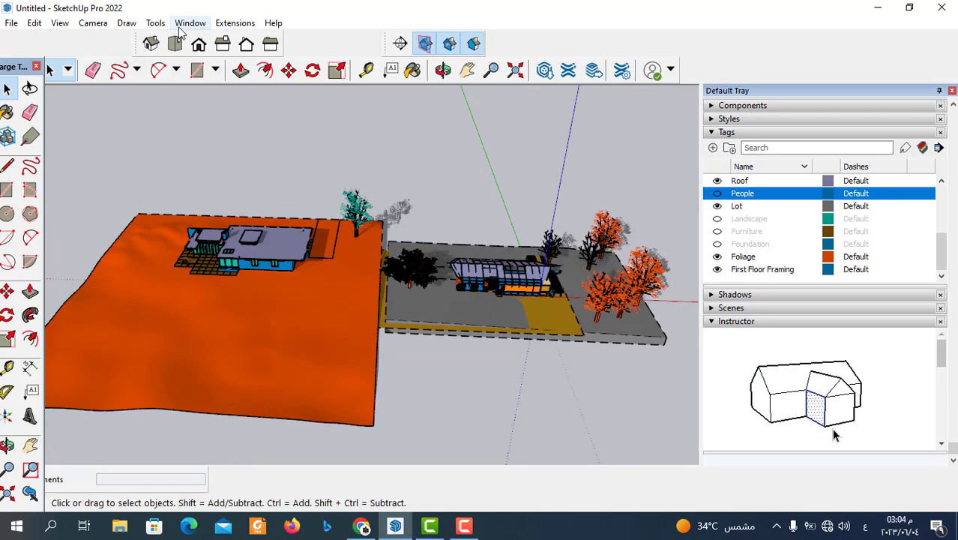
left_click(189, 24)
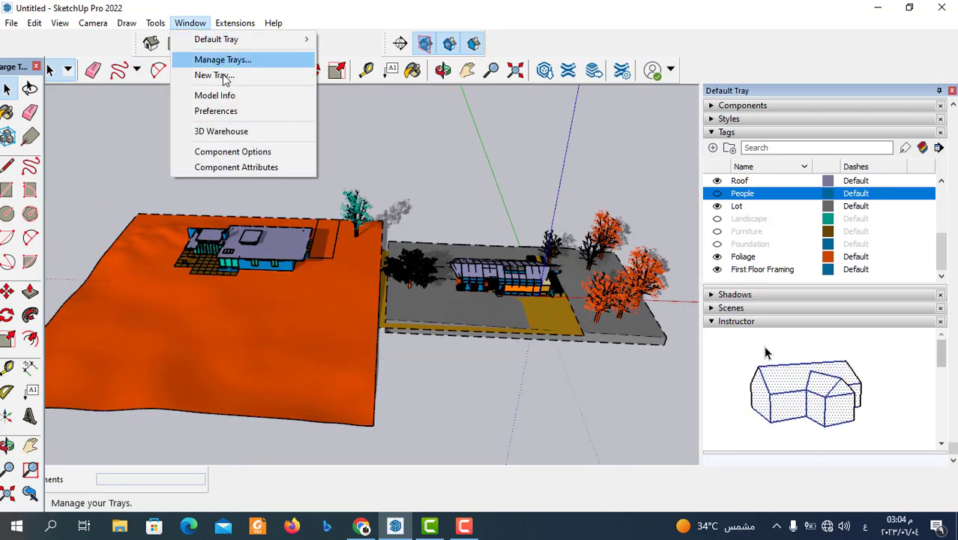
left_click(214, 95)
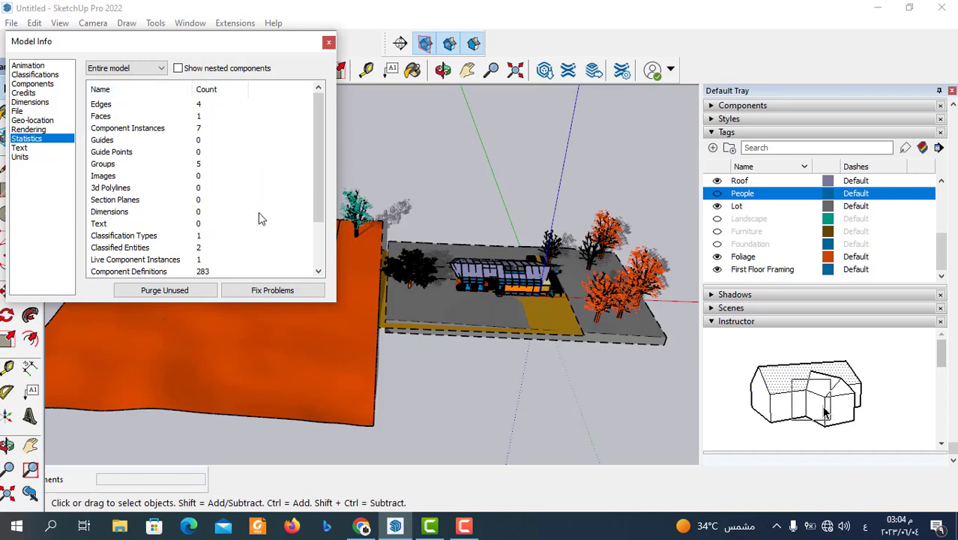
Scroll through the entity counts, purge unused items, and close Model Info.
left_click_drag(322, 166, 324, 113)
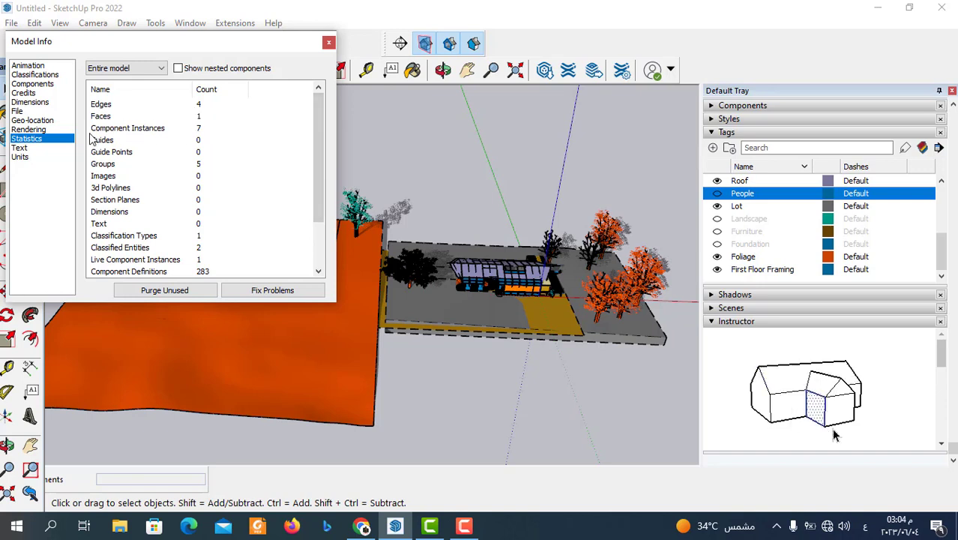
scroll(318, 163, "down", 2)
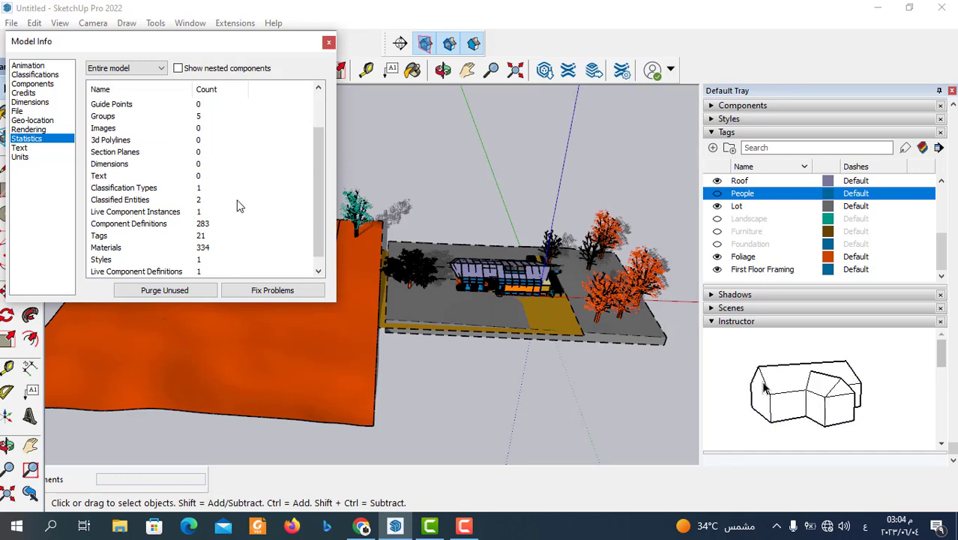
left_click(155, 291)
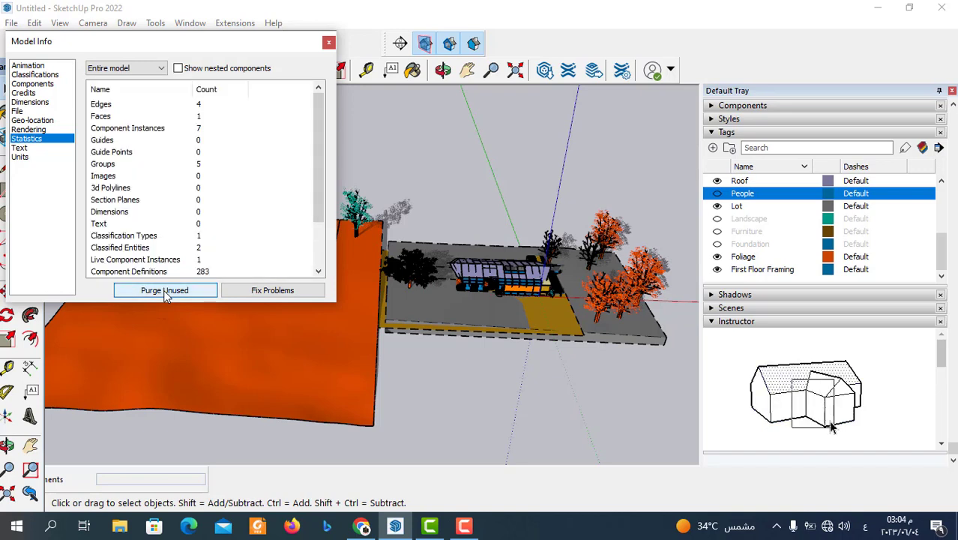
left_click(328, 43)
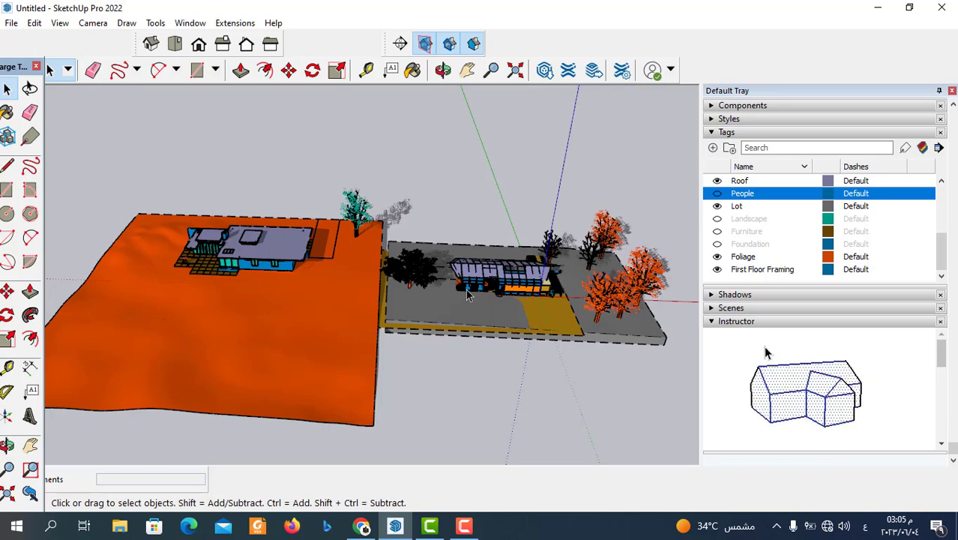
Adjust the zoom and select the grey slab under the second house.
scroll(495, 299, "down", 1)
scroll(527, 307, "down", 1)
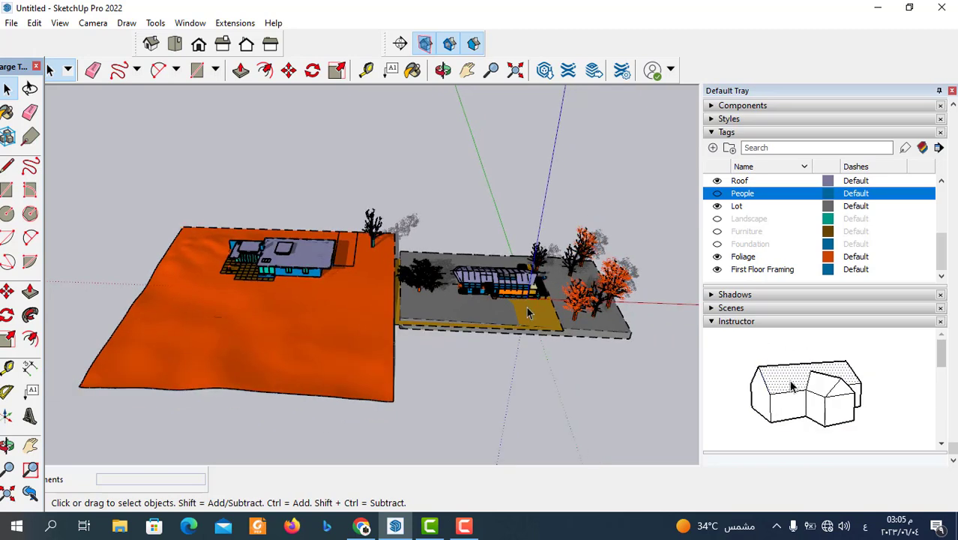
scroll(526, 306, "up", 2)
scroll(526, 306, "up", 1)
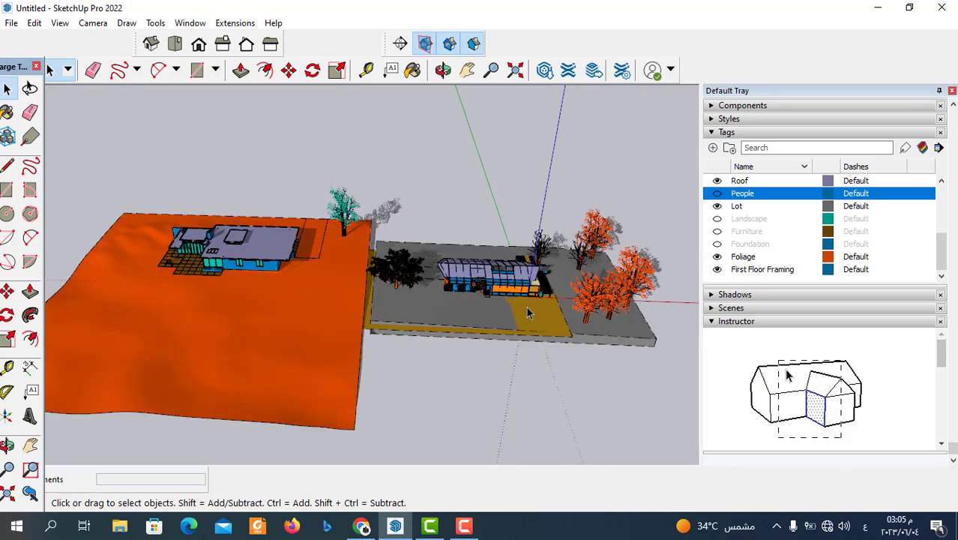
left_click(526, 309)
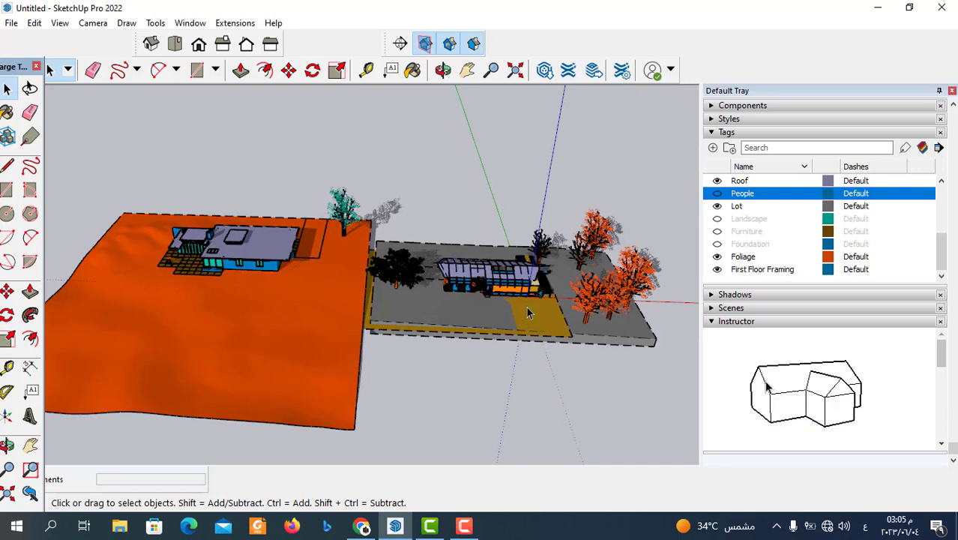